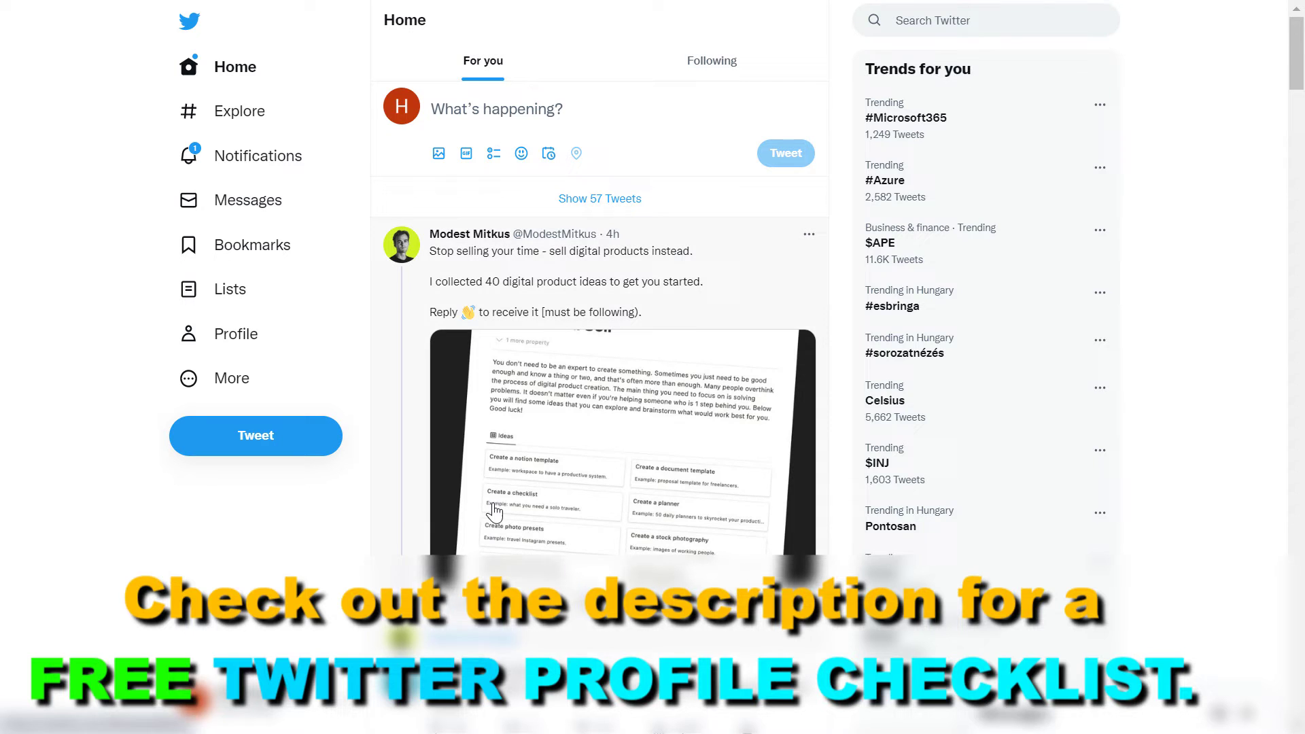
pyautogui.scroll(-5, 500, 377)
pyautogui.scroll(3, 501, 377)
pyautogui.scroll(3, 499, 377)
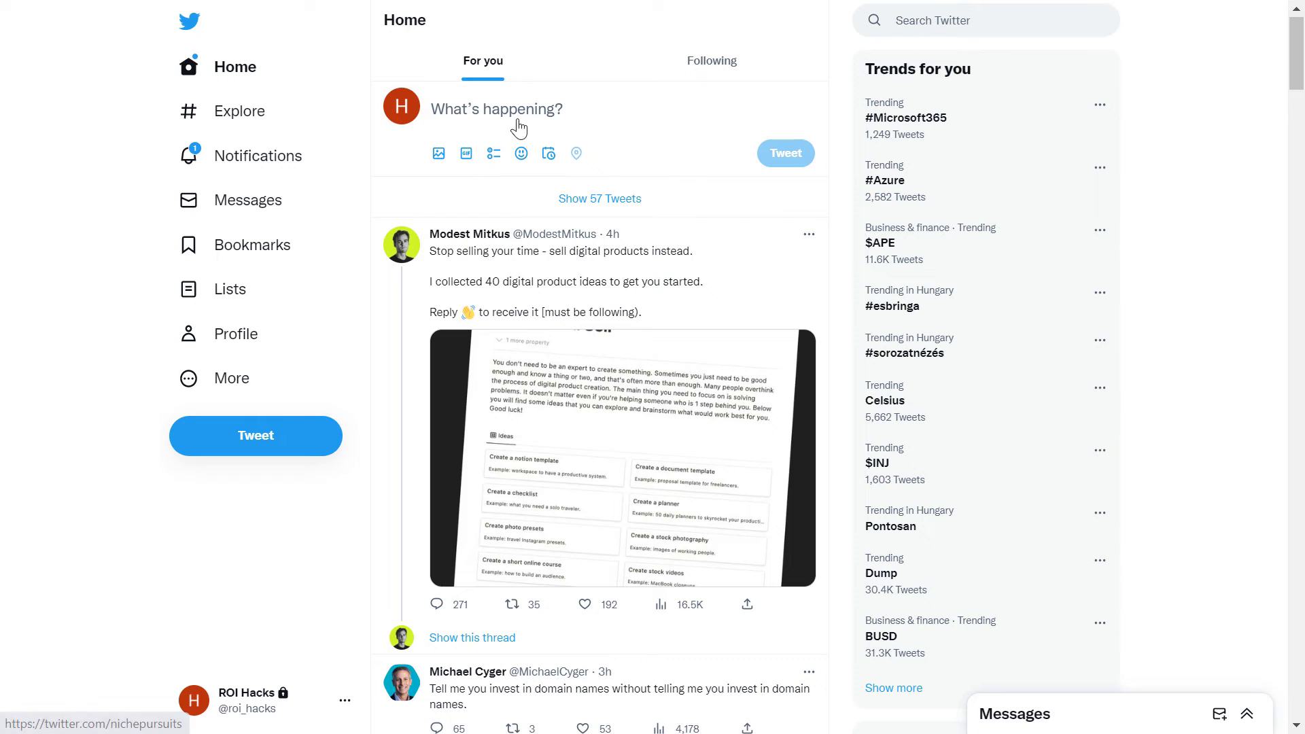
# Step: Switch the Home timeline from For you to the Following tab
pyautogui.click(709, 72)
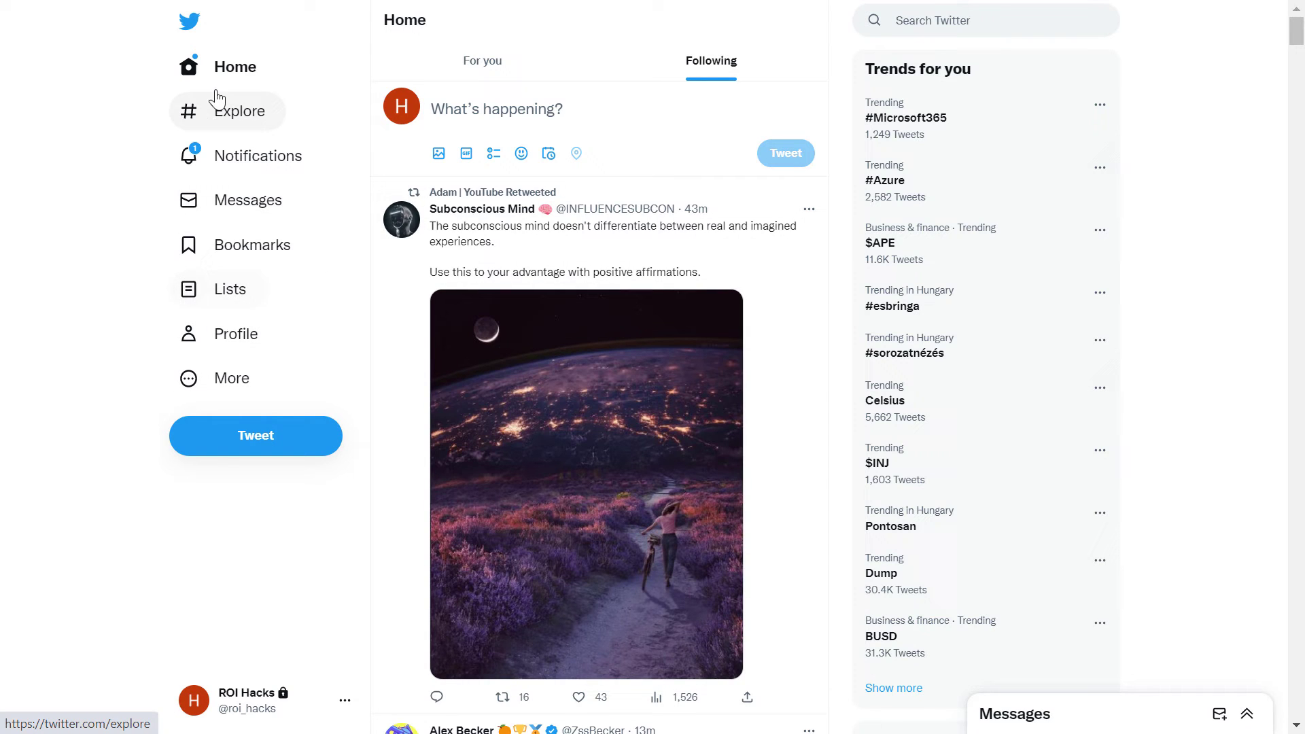
# Step: Pin the private SEO list from the Lists page
pyautogui.click(238, 300)
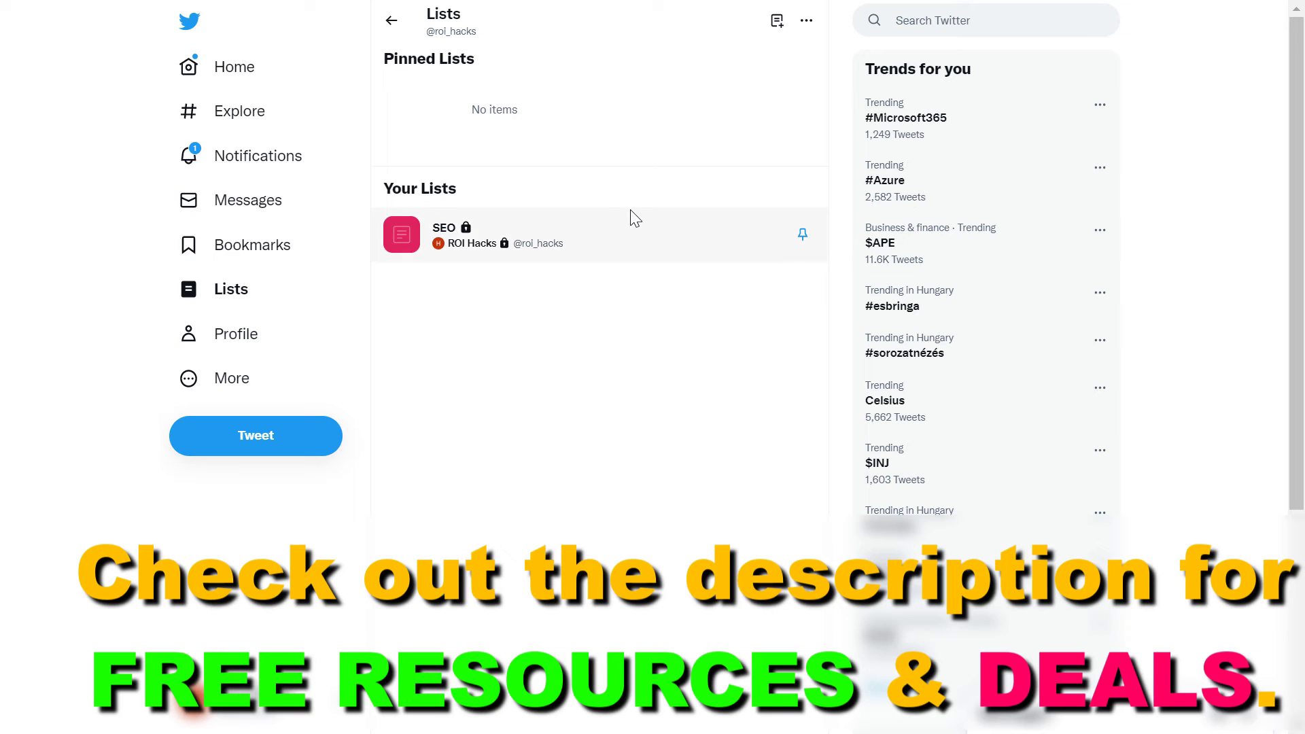
pyautogui.click(802, 243)
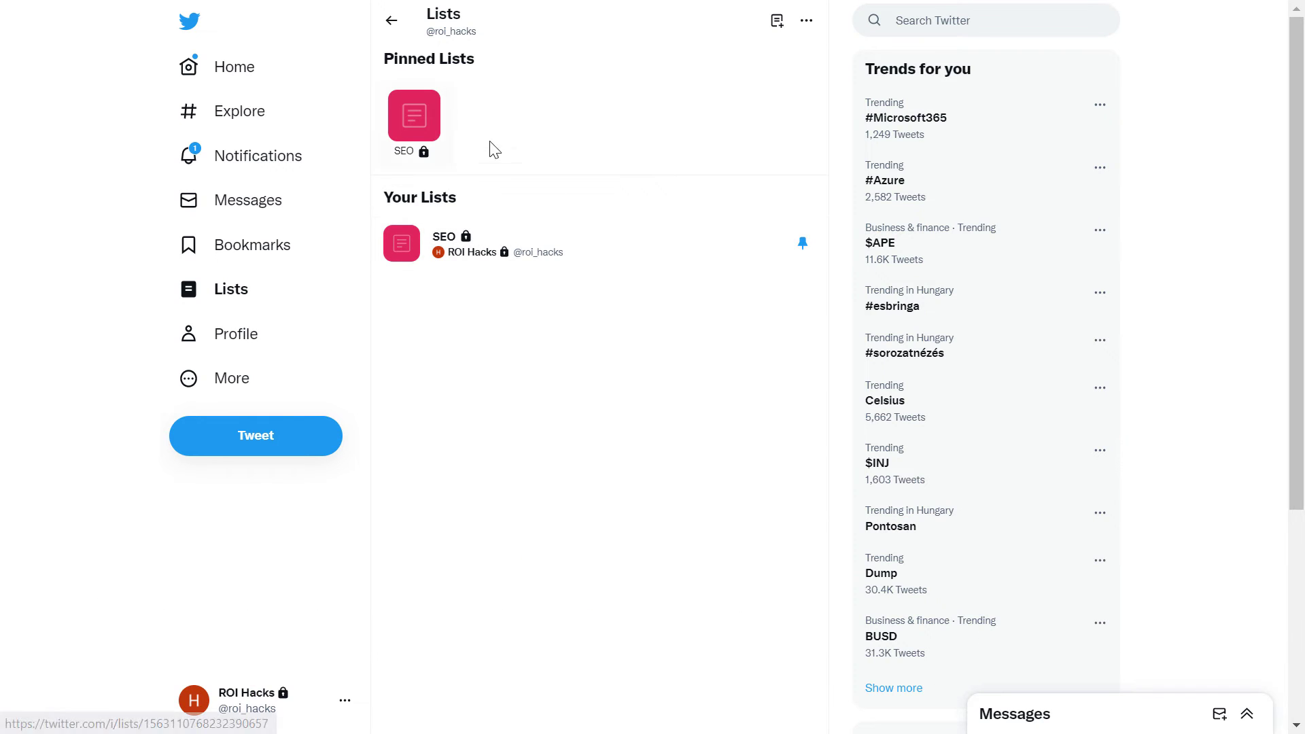
# Step: Return Home and open the SEO tab beside For you and Following
pyautogui.click(187, 74)
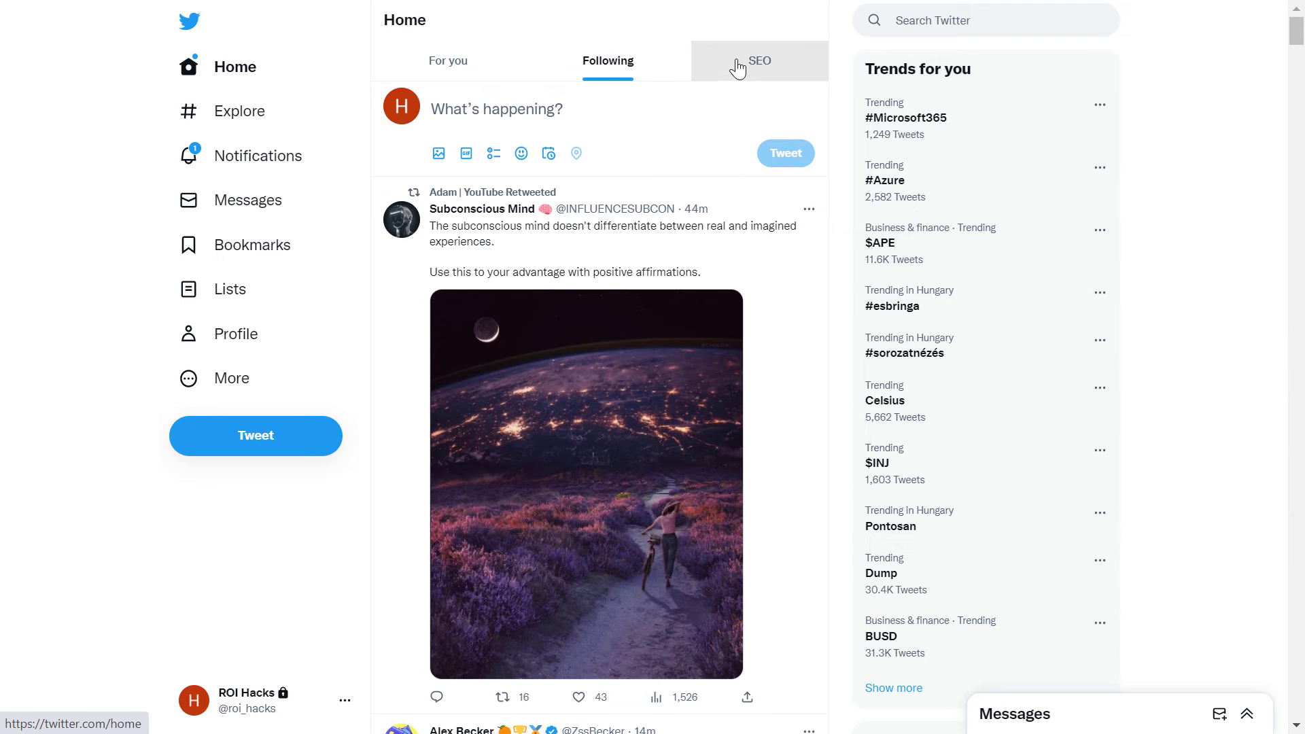
pyautogui.click(753, 69)
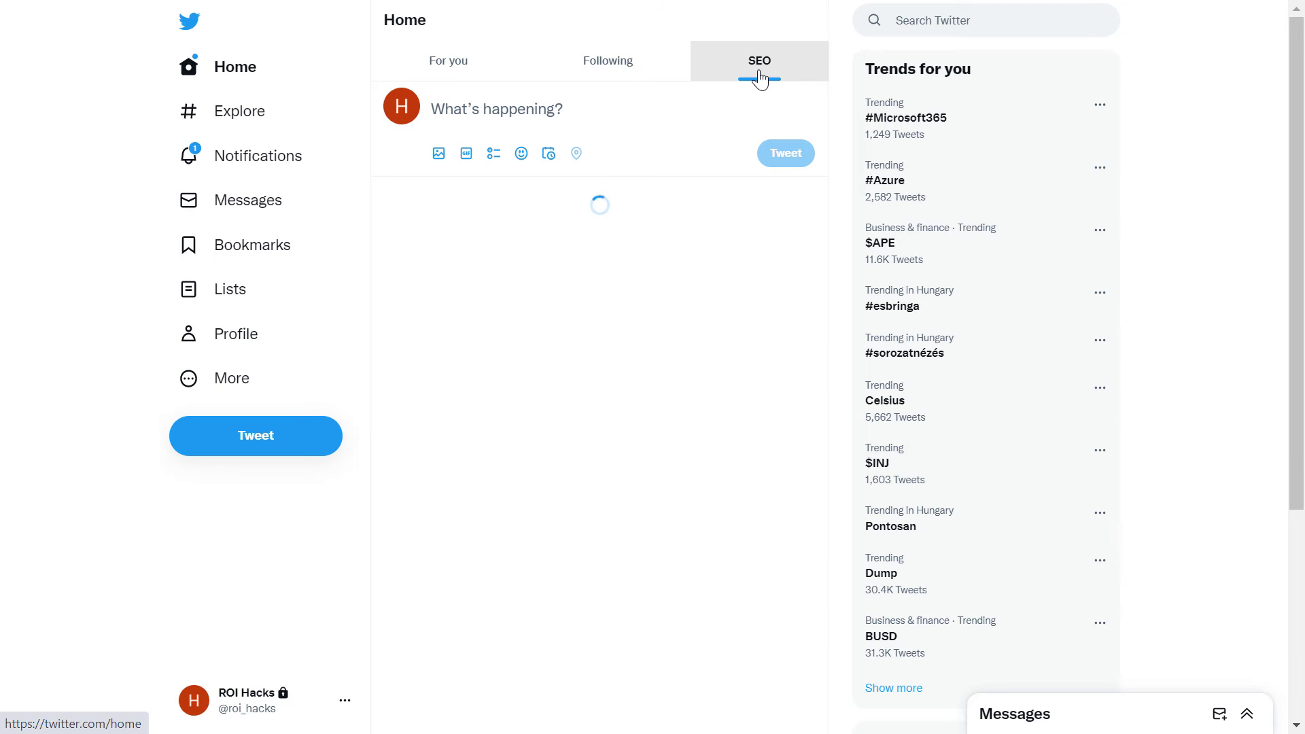